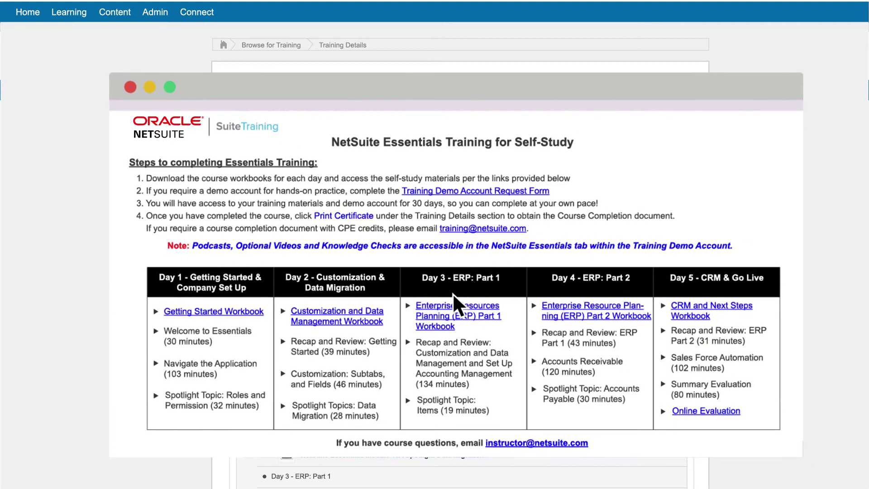
Open the Day 1 Getting Started Workbook on the NetSuite Essentials self-study page.
{"action": "left_click", "coordinate": [228, 311]}
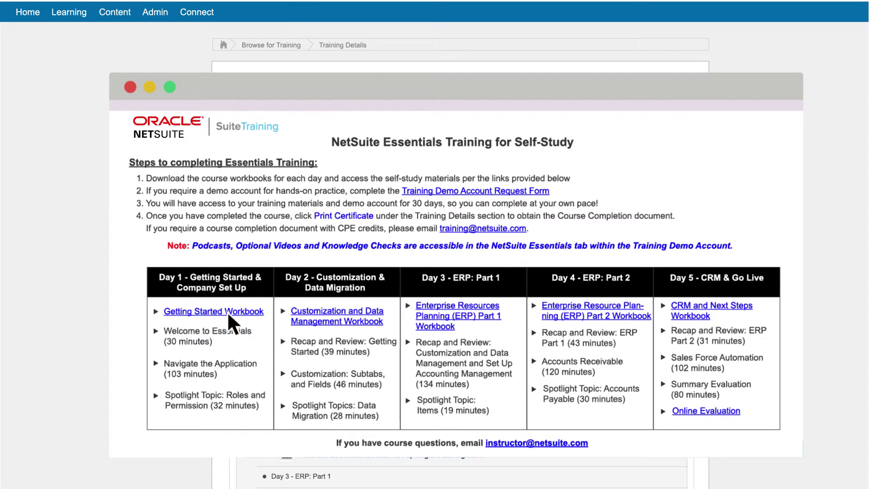